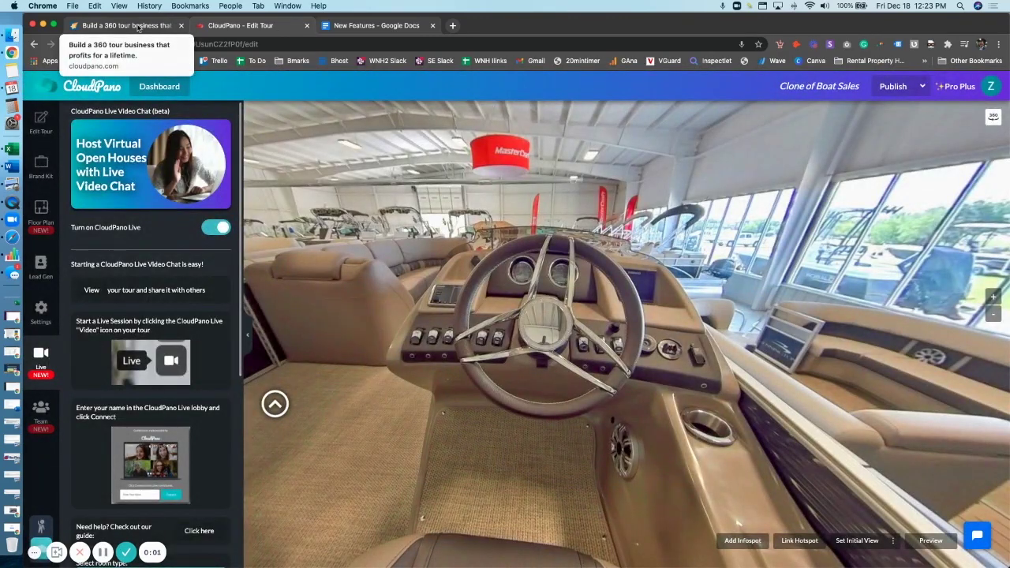
Browse the CloudPano homepage, then view the Pro Plus upgrade page at $33/month.
{"action": "left_click", "coordinate": [138, 28]}
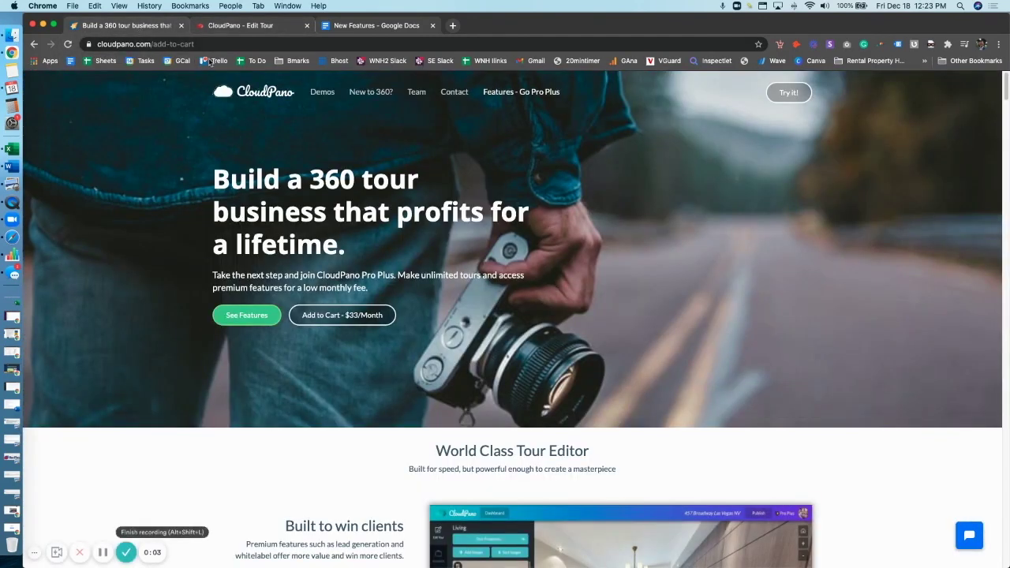
{"action": "left_click", "coordinate": [223, 94]}
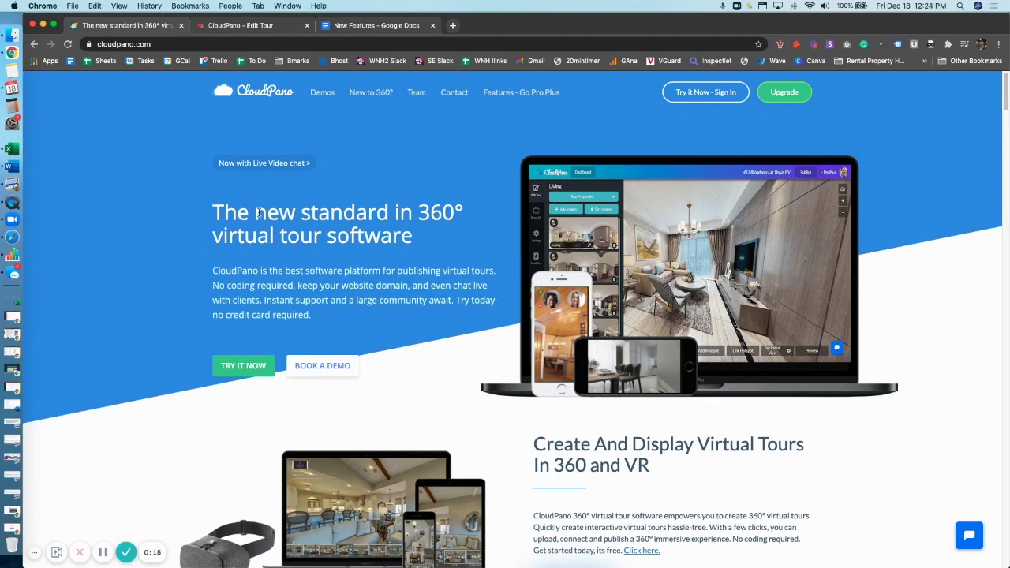
{"action": "scroll", "coordinate": [244, 358], "scroll_direction": "down", "scroll_amount": 5}
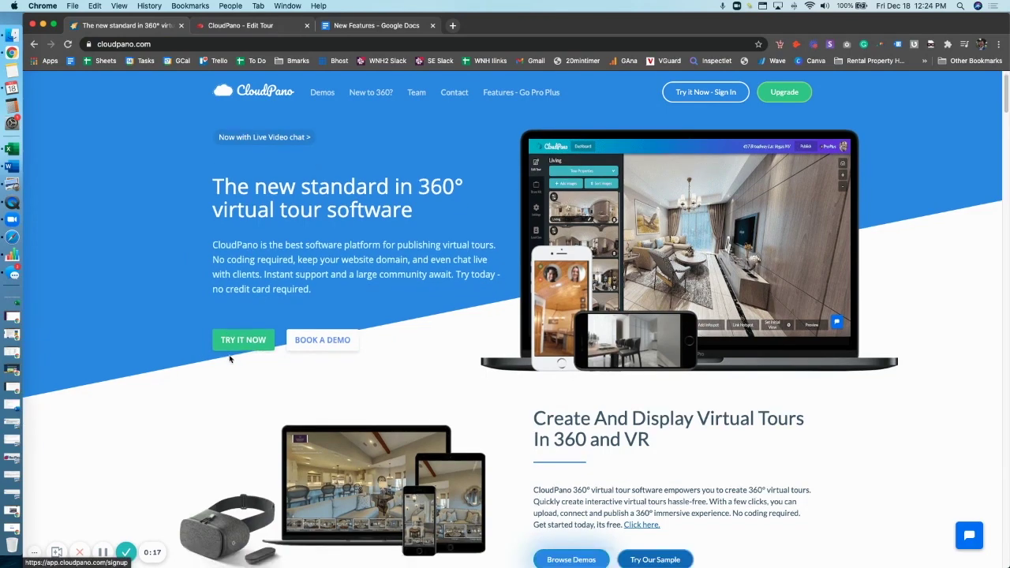
{"action": "scroll", "coordinate": [229, 317], "scroll_direction": "down", "scroll_amount": 5}
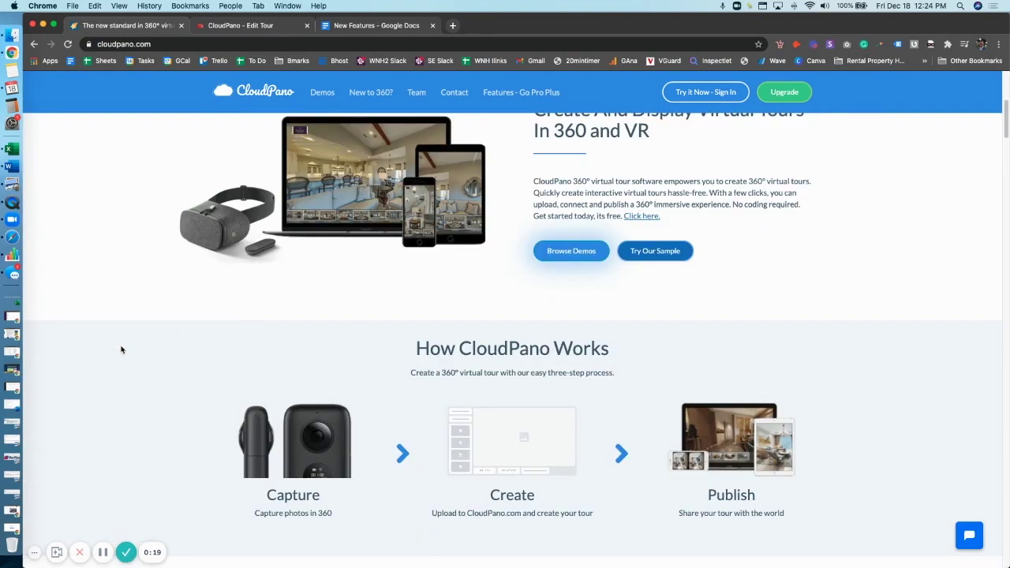
{"action": "scroll", "coordinate": [121, 350], "scroll_direction": "down", "scroll_amount": 10}
{"action": "scroll", "coordinate": [121, 350], "scroll_direction": "down", "scroll_amount": 10}
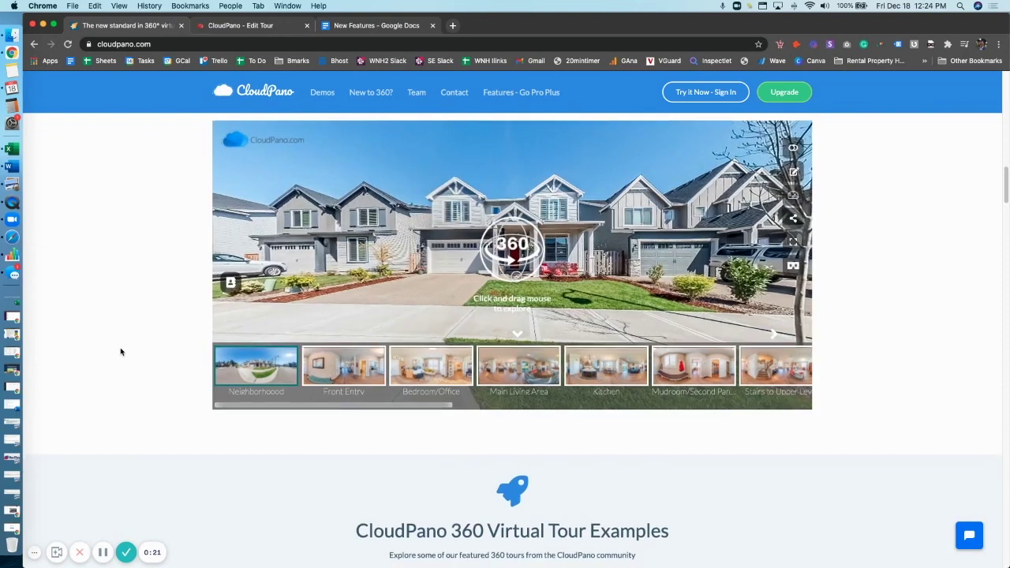
{"action": "scroll", "coordinate": [122, 349], "scroll_direction": "down", "scroll_amount": 4}
{"action": "scroll", "coordinate": [126, 316], "scroll_direction": "up", "scroll_amount": 20}
{"action": "scroll", "coordinate": [134, 270], "scroll_direction": "up", "scroll_amount": 15}
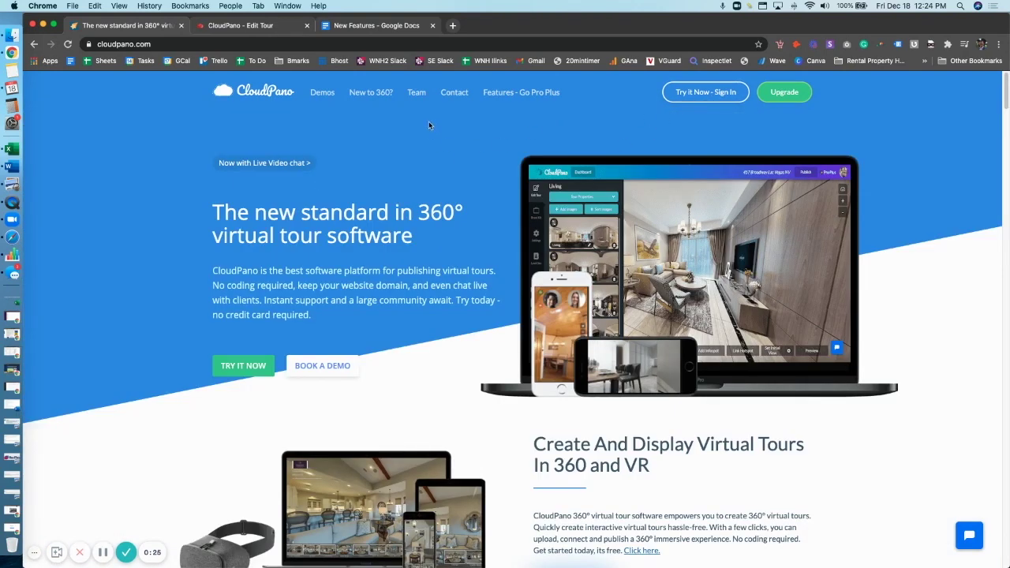
{"action": "left_click", "coordinate": [799, 95]}
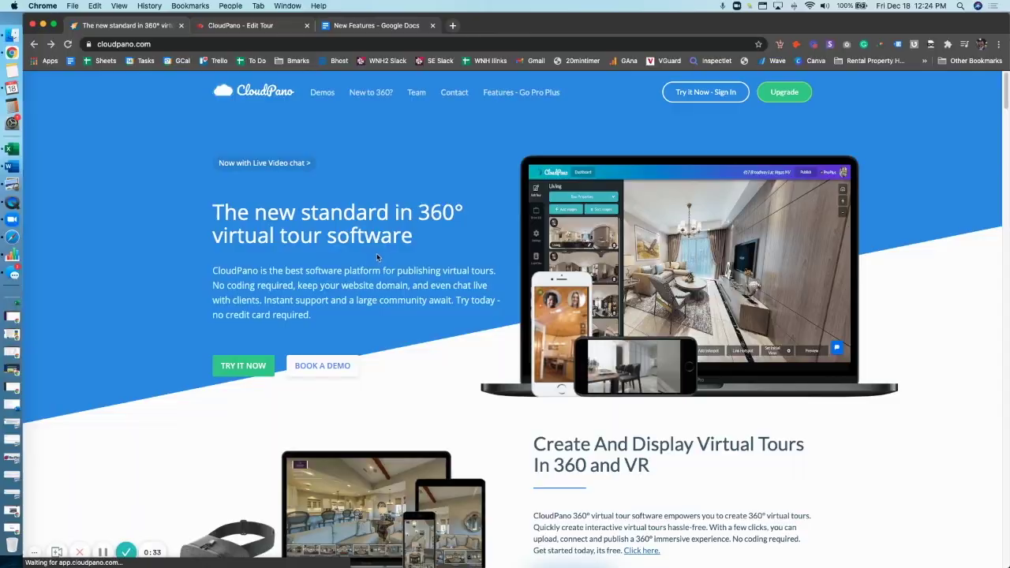
In the Clone of Boat Sales editor, turn the panorama toward the seats and enable CloudPano Live.
{"action": "left_click", "coordinate": [251, 27]}
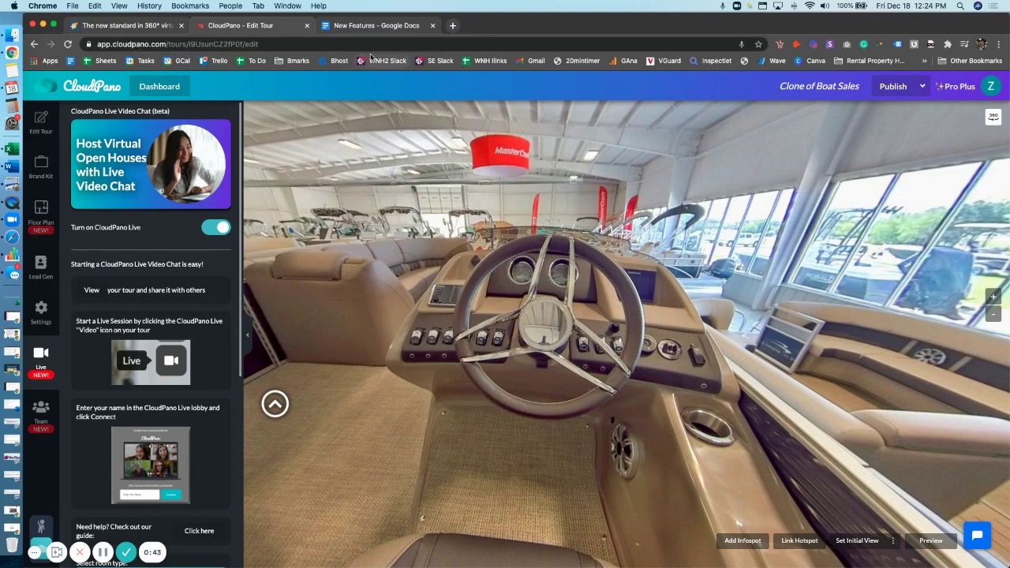
{"action": "left_click_drag", "start_coordinate": [524, 284], "coordinate": [587, 272]}
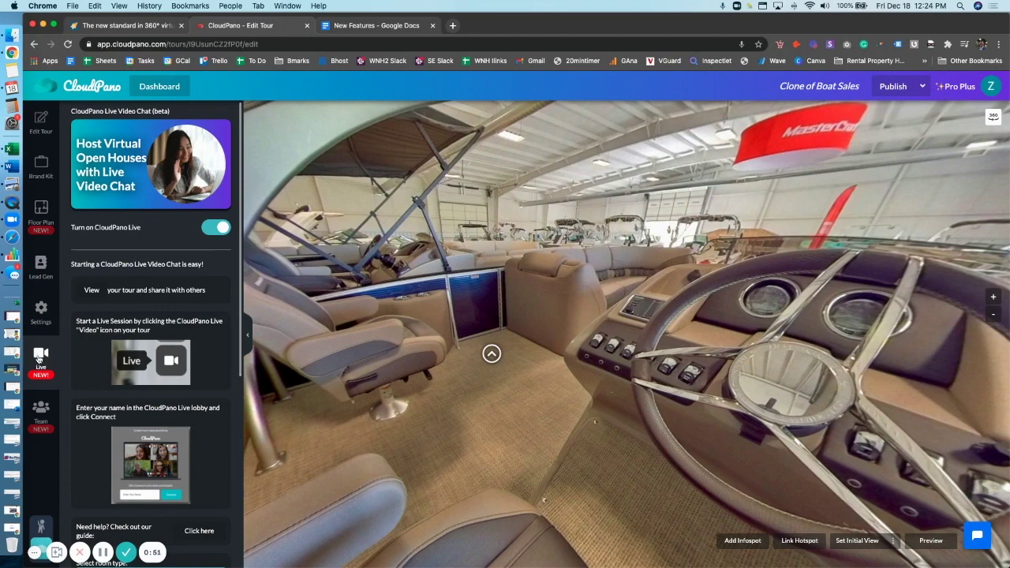
{"action": "left_click", "coordinate": [217, 228]}
Set the Live room type to Party Room (1-4) and publish the tour.
{"action": "scroll", "coordinate": [183, 310], "scroll_direction": "down", "scroll_amount": 5}
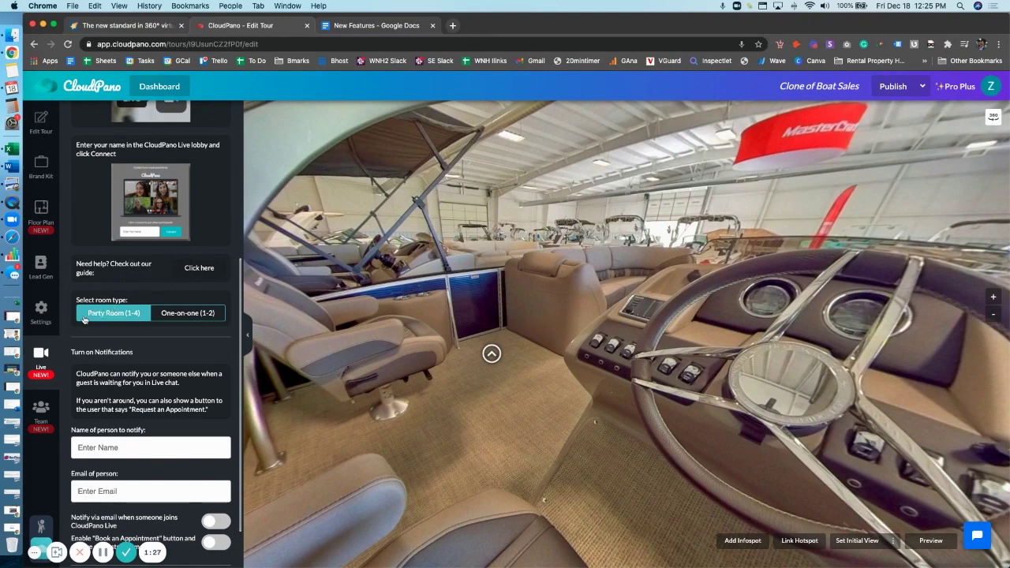
{"action": "left_click", "coordinate": [183, 314]}
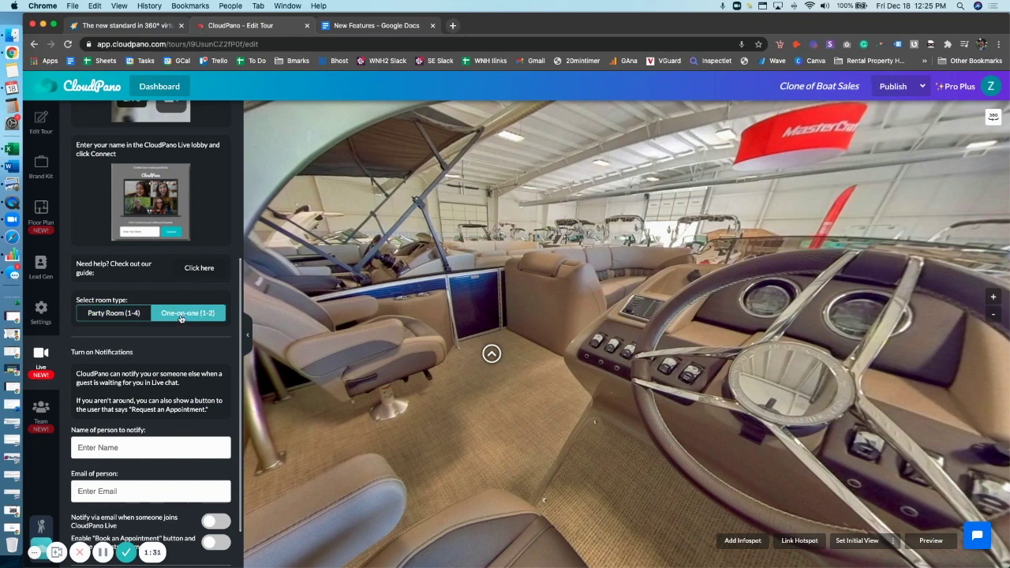
{"action": "left_click", "coordinate": [127, 314]}
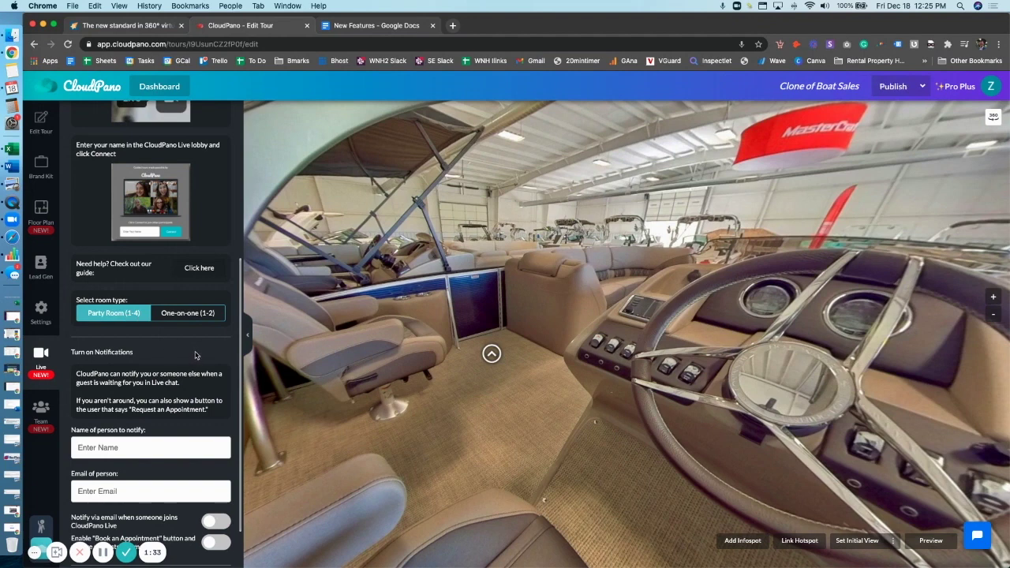
{"action": "scroll", "coordinate": [197, 355], "scroll_direction": "down", "scroll_amount": 2}
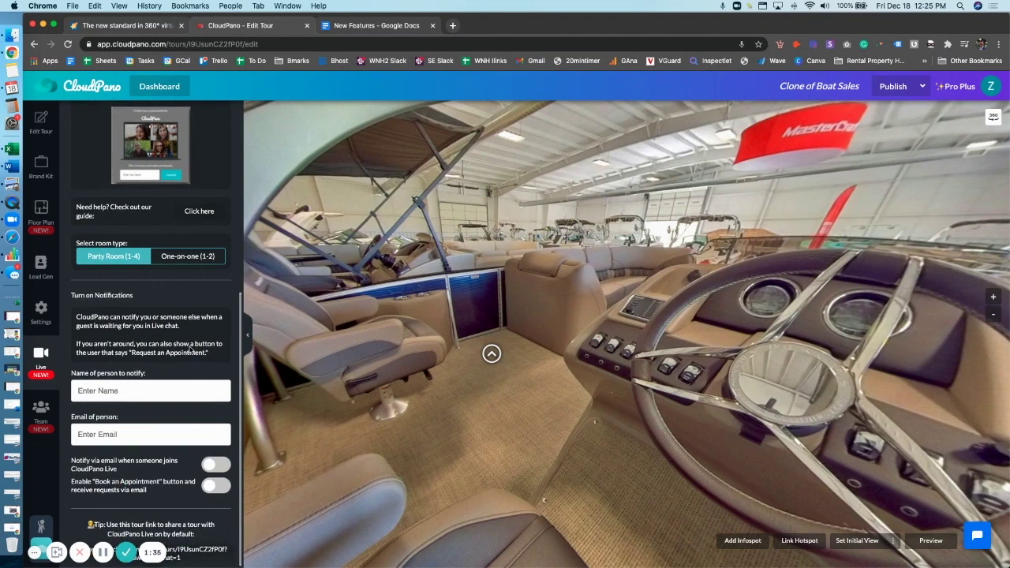
{"action": "left_click", "coordinate": [893, 87]}
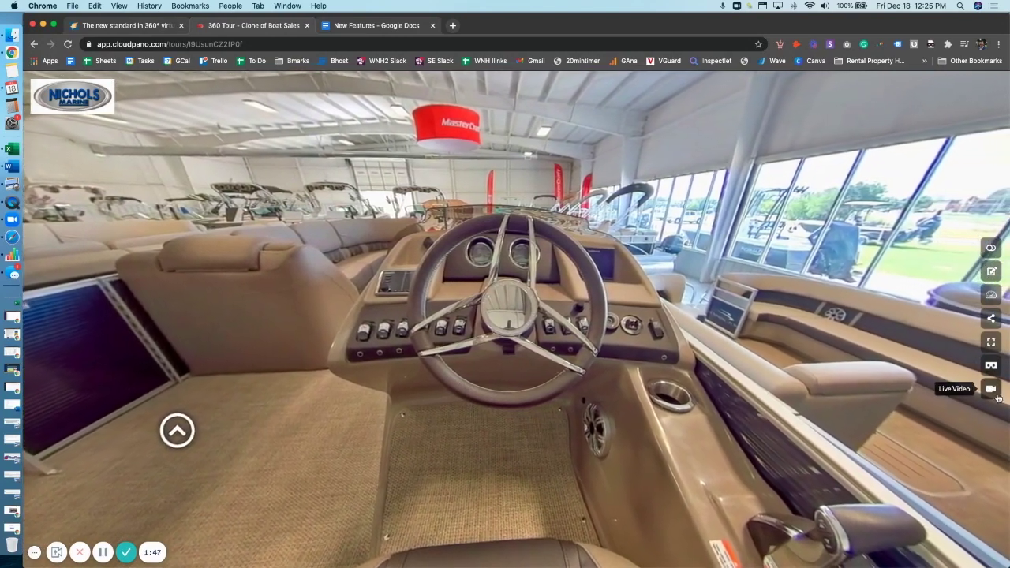
Start a live video chat from the camera icon in the Clone of Boat Sales viewer.
{"action": "left_click", "coordinate": [994, 393]}
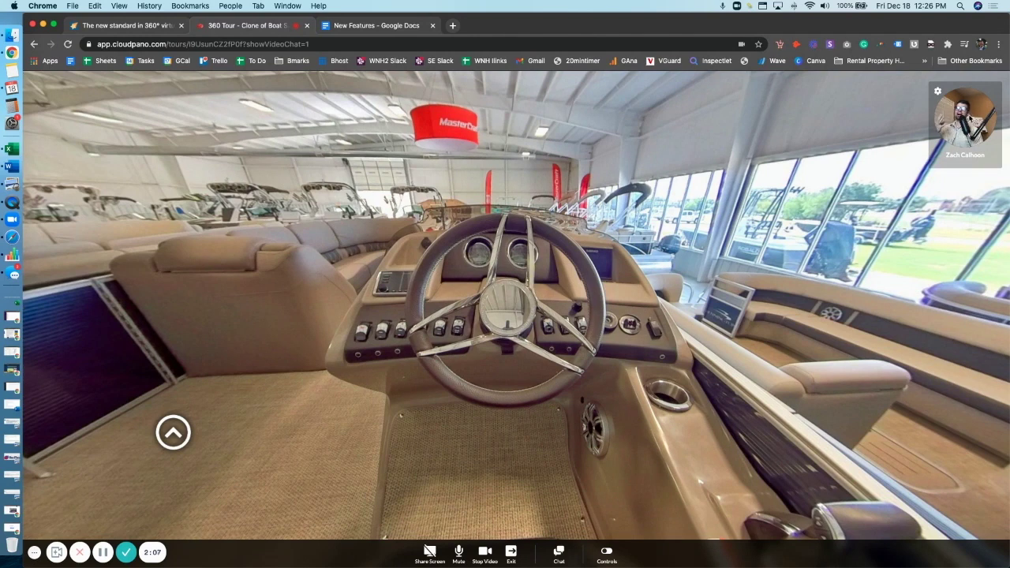
{"action": "left_click", "coordinate": [938, 91]}
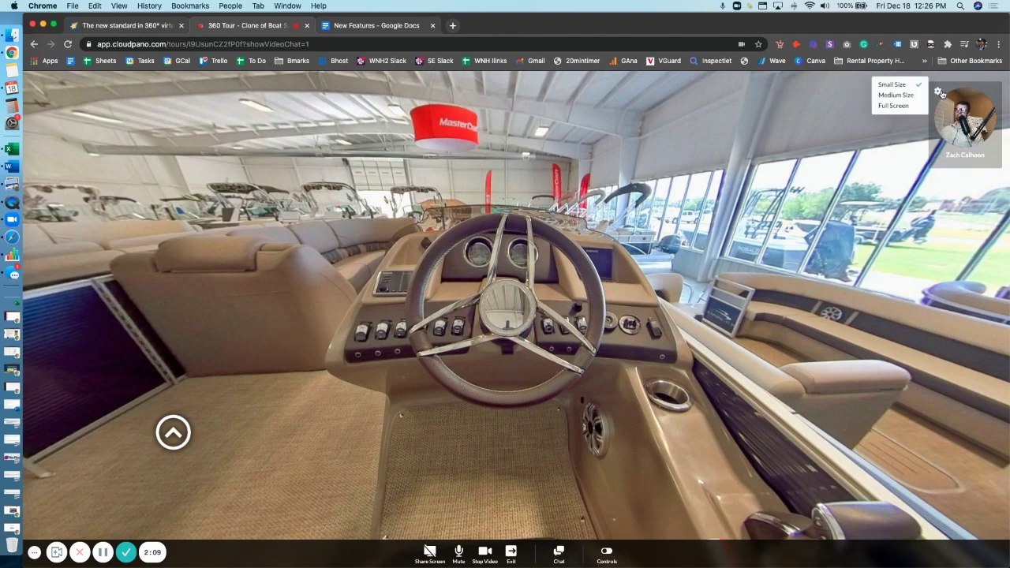
{"action": "left_click", "coordinate": [909, 94]}
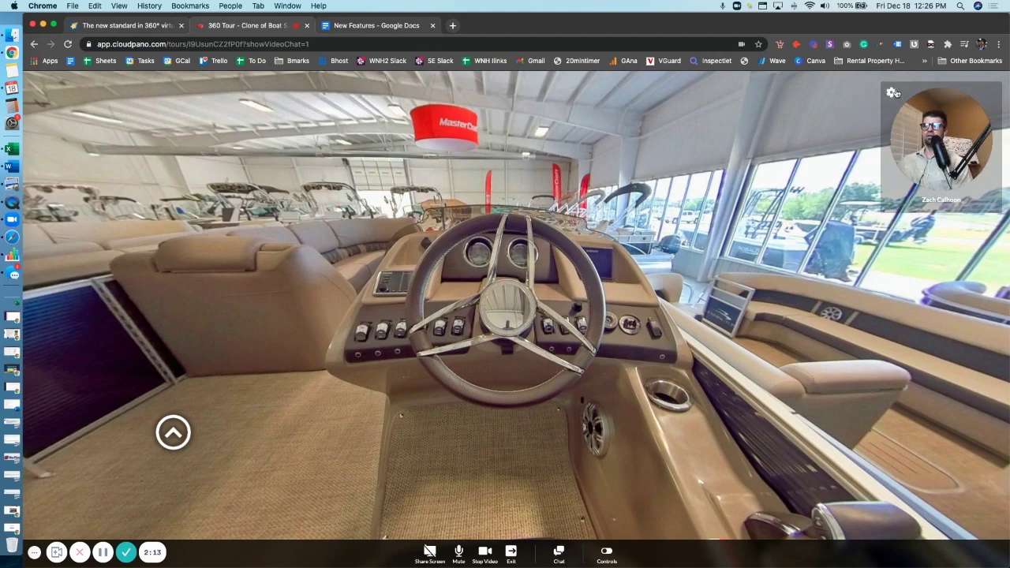
{"action": "left_click", "coordinate": [893, 92]}
{"action": "left_click", "coordinate": [845, 107]}
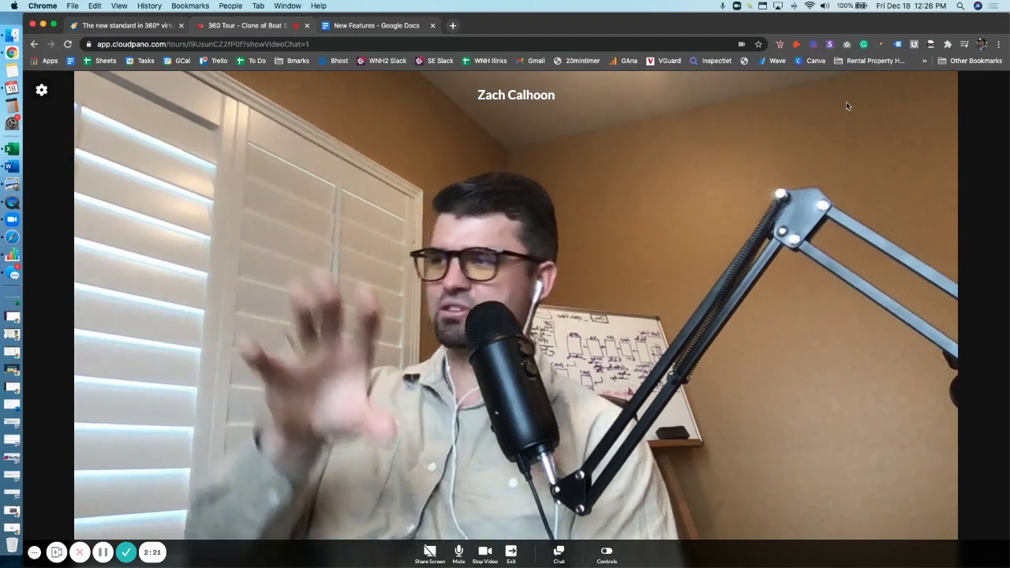
{"action": "left_click", "coordinate": [42, 92]}
{"action": "left_click", "coordinate": [86, 102]}
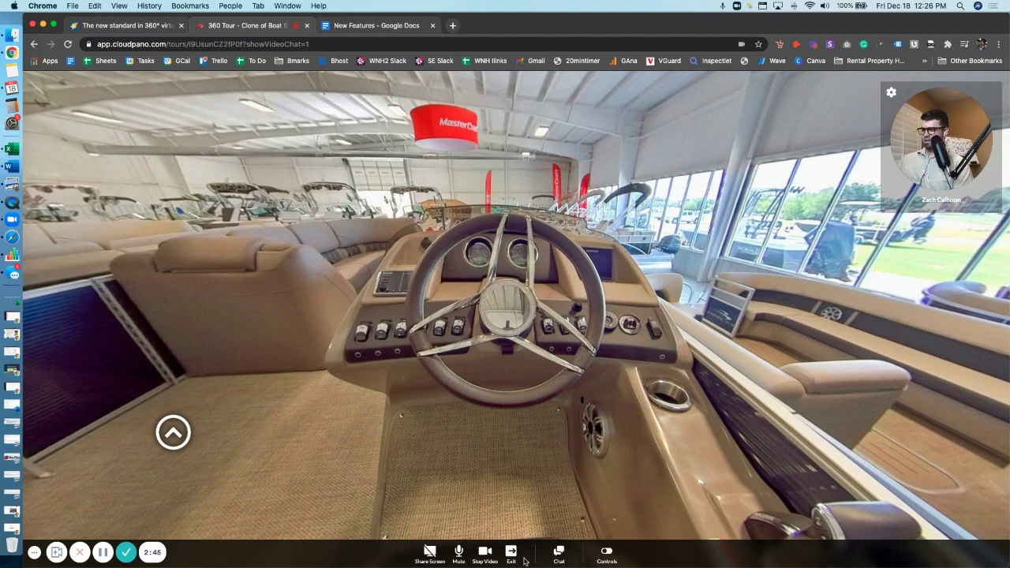
{"action": "left_click", "coordinate": [427, 556]}
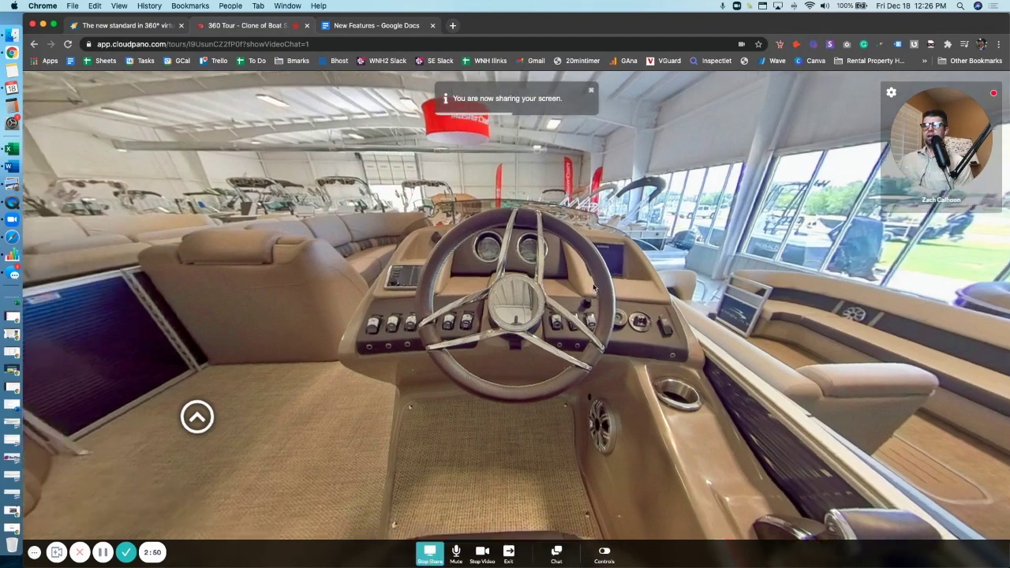
{"action": "left_click_drag", "start_coordinate": [593, 288], "coordinate": [631, 290]}
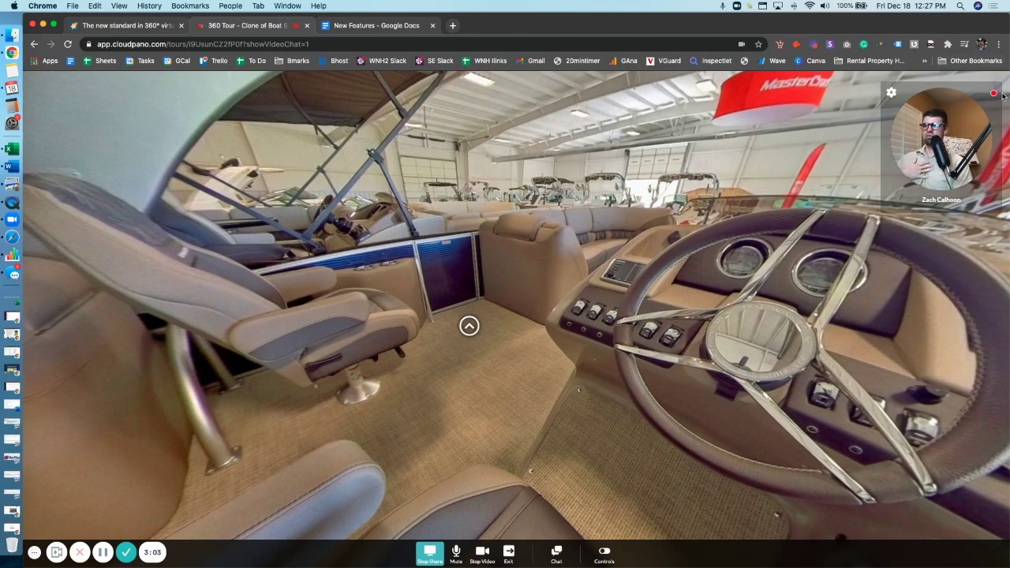
{"action": "left_click", "coordinate": [430, 558]}
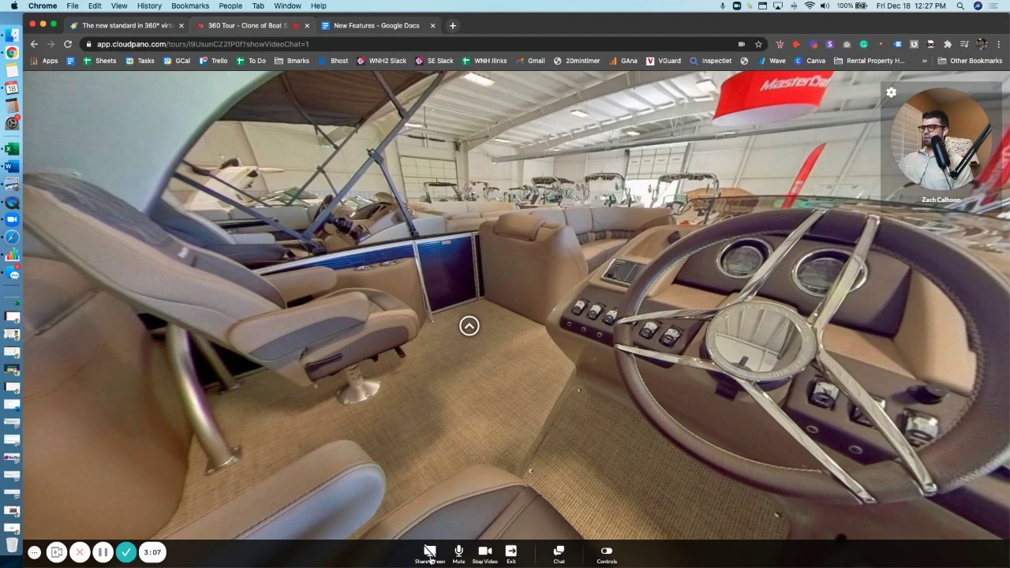
{"action": "left_click", "coordinate": [487, 559]}
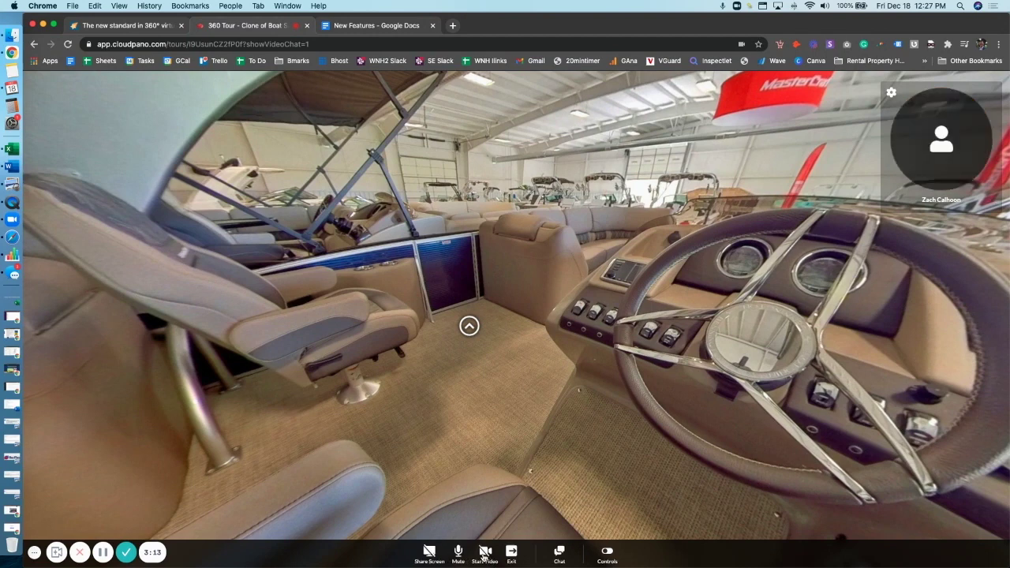
{"action": "left_click", "coordinate": [484, 556]}
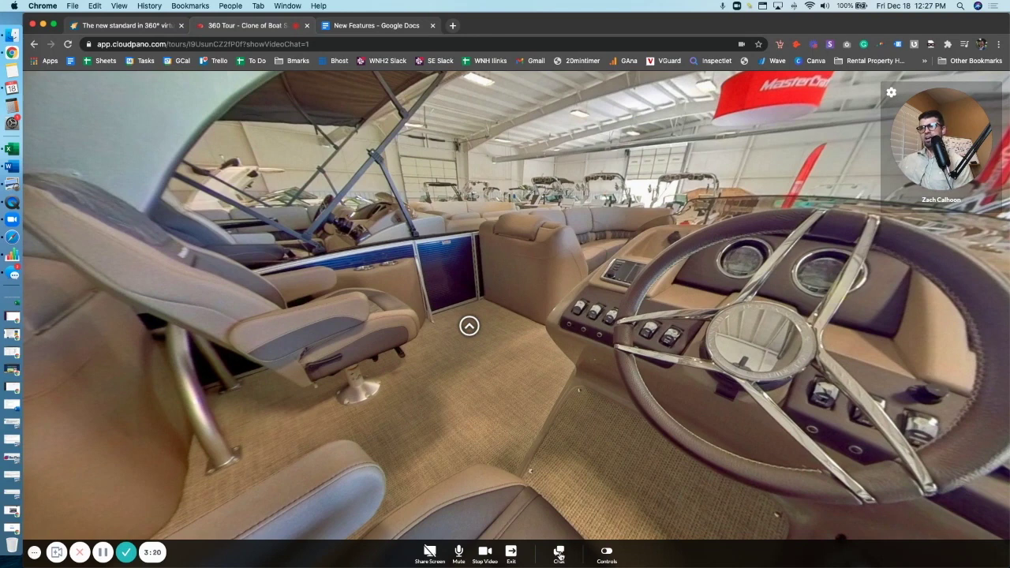
{"action": "left_click", "coordinate": [605, 554]}
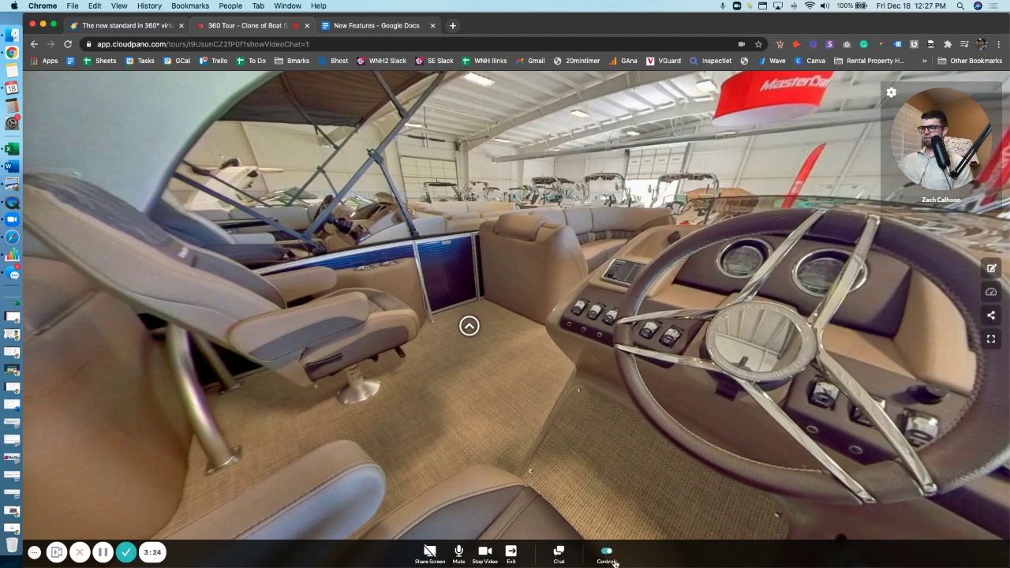
{"action": "left_click", "coordinate": [606, 552]}
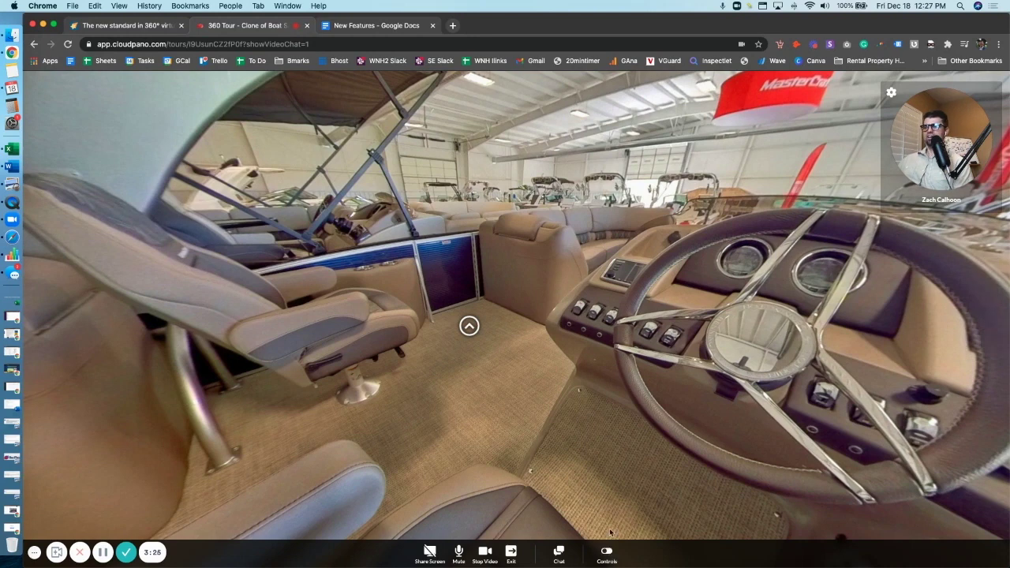
Send the chat messages 'hi' and 'hello' in the live call, then close the chat panel.
{"action": "left_click", "coordinate": [560, 552]}
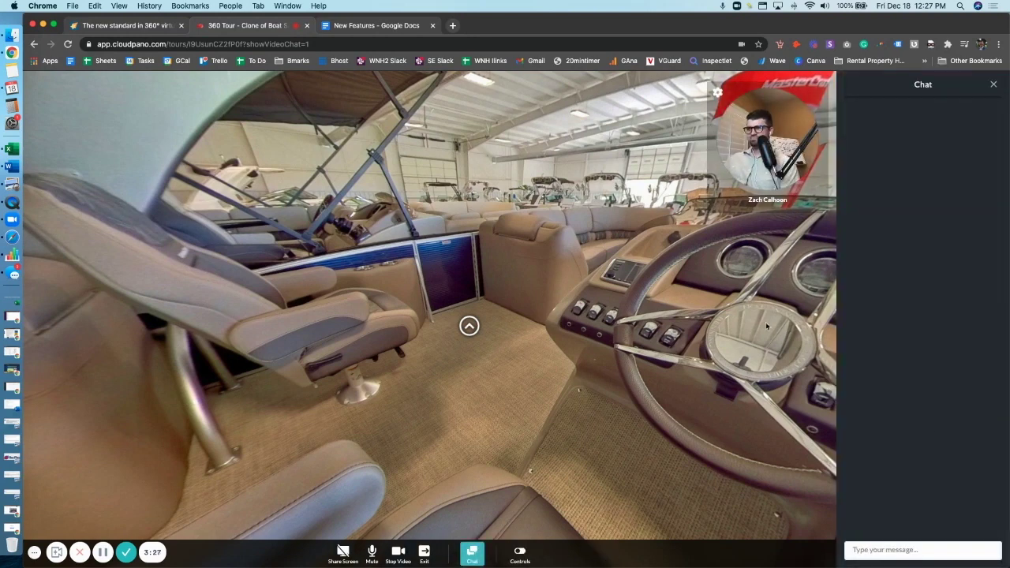
{"action": "left_click", "coordinate": [882, 553]}
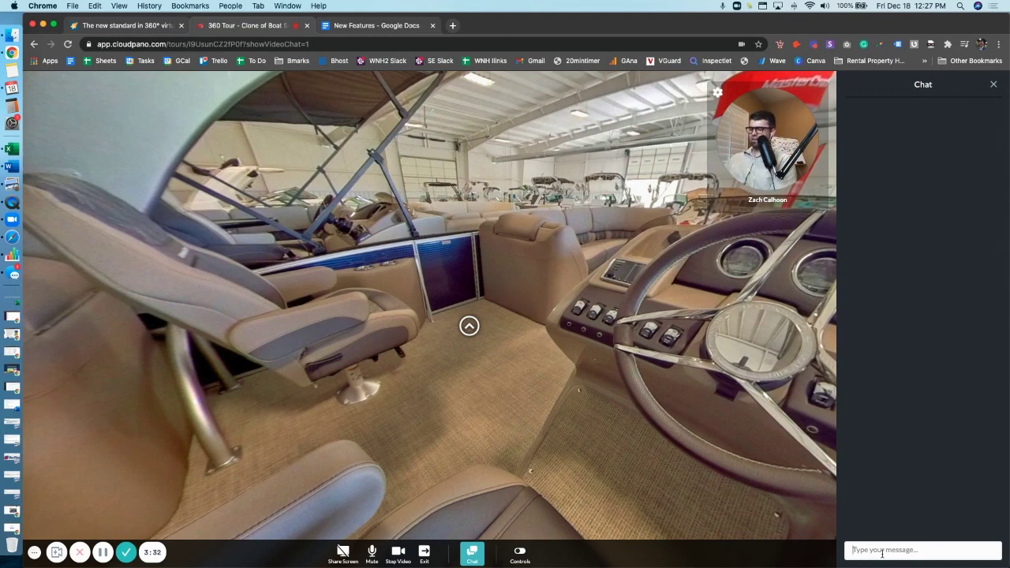
{"action": "type", "text": "hi"}
{"action": "key", "text": "Return"}
{"action": "type", "text": "hello"}
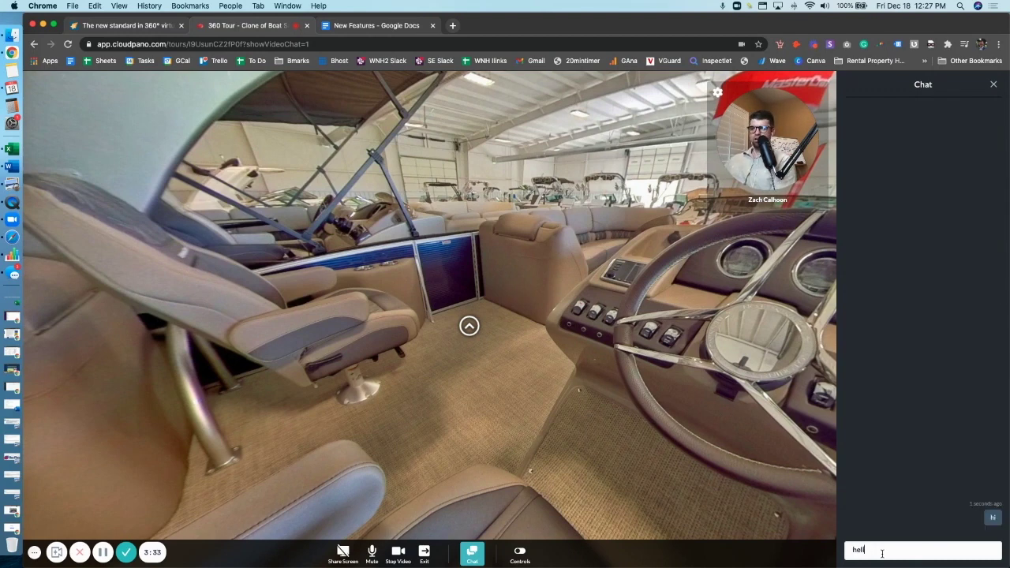
{"action": "key", "text": "Return"}
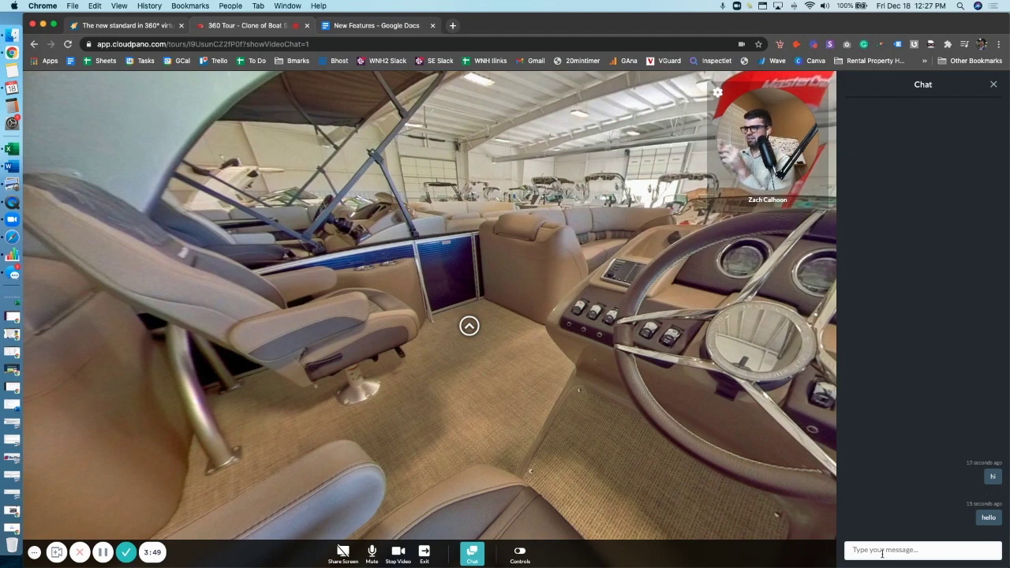
{"action": "left_click", "coordinate": [882, 553]}
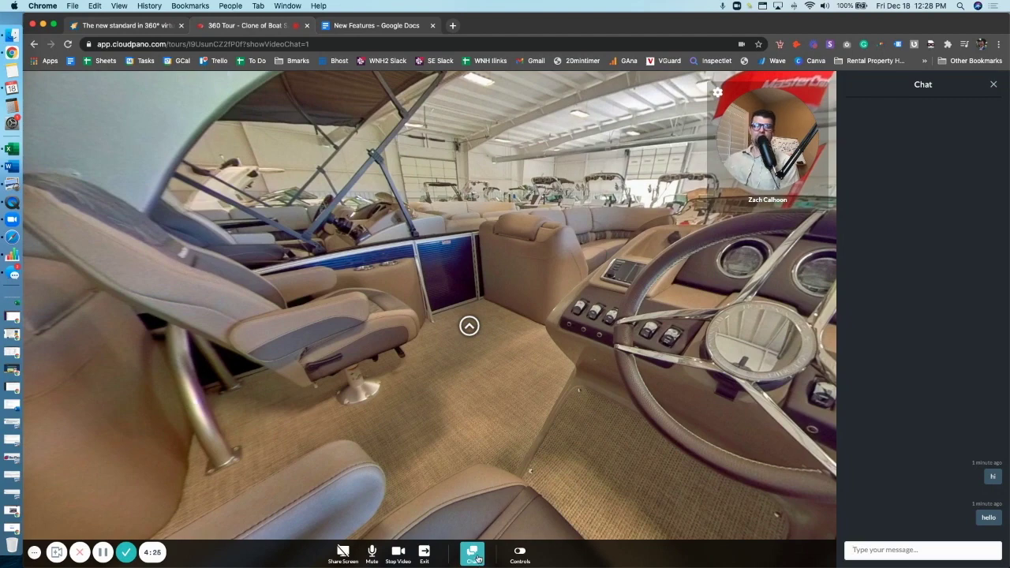
{"action": "left_click", "coordinate": [476, 559]}
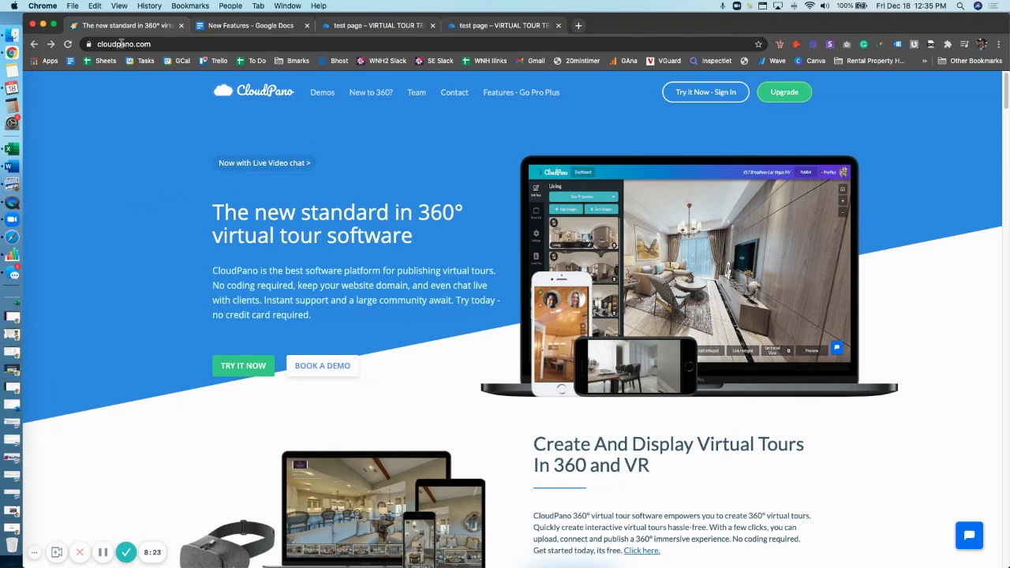
Open the Pro Plus upgrade page ($33/month) from the cloudpano.com homepage.
{"action": "left_click", "coordinate": [783, 93]}
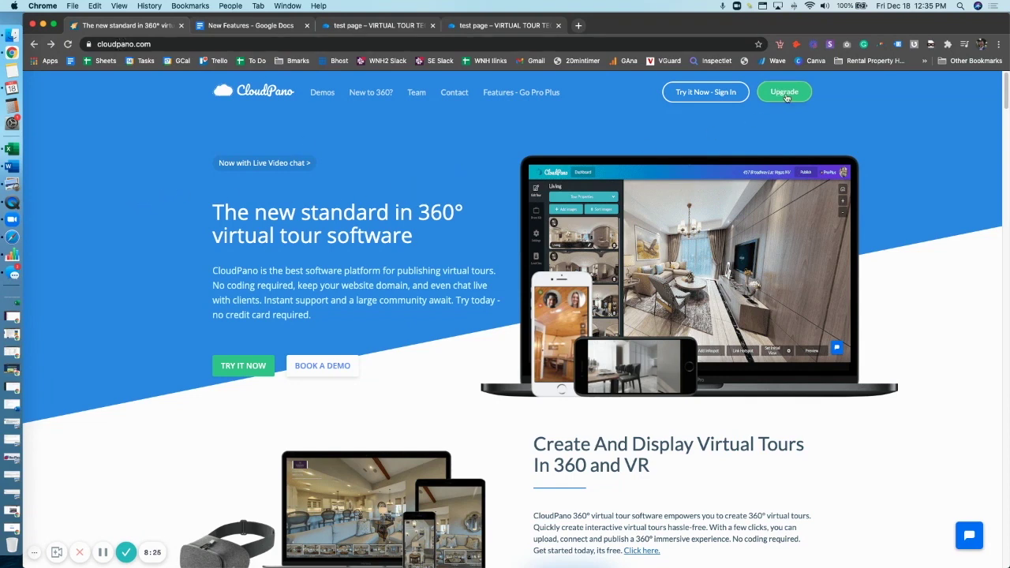